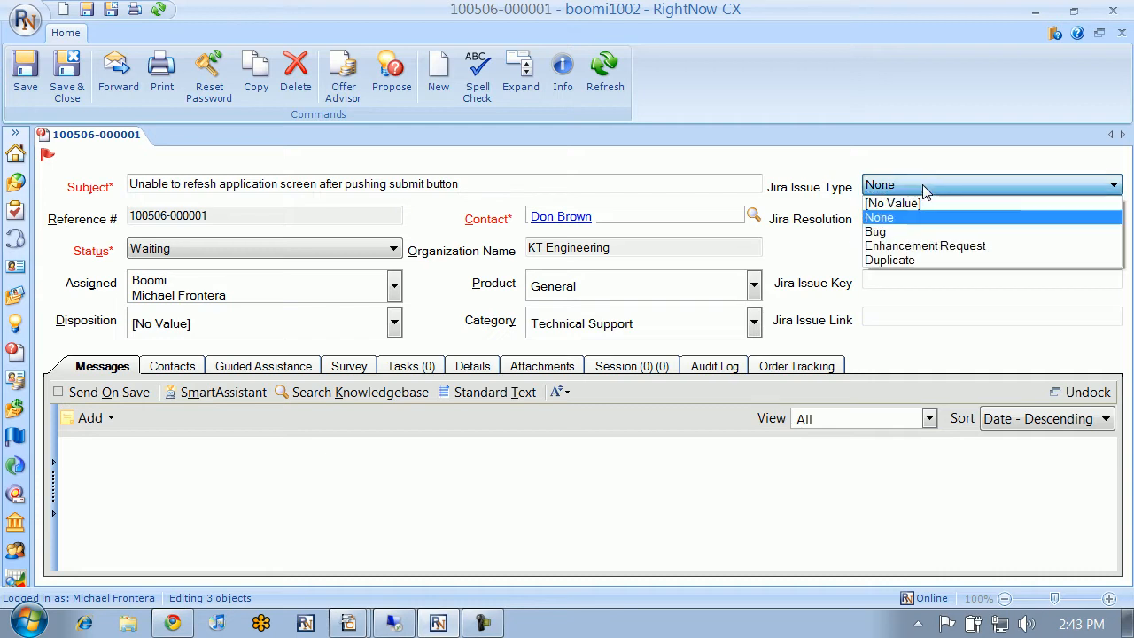
- Set the incident's Jira Issue Type to Bug and save the incident
{"action": "left_click", "coordinate": [921, 229]}
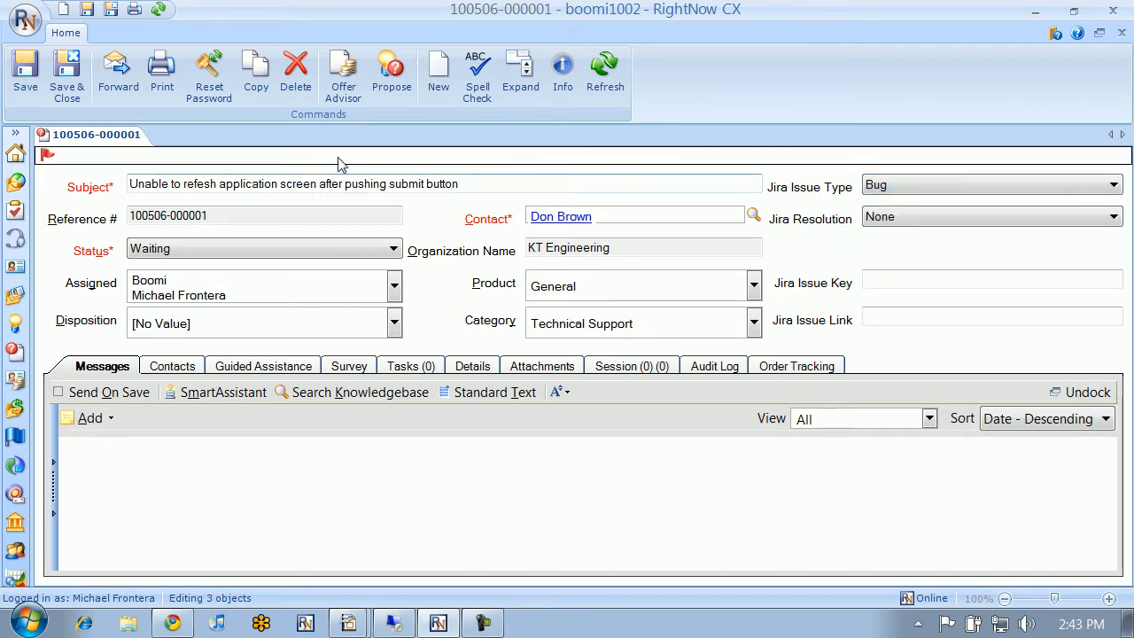
{"action": "left_click", "coordinate": [25, 75]}
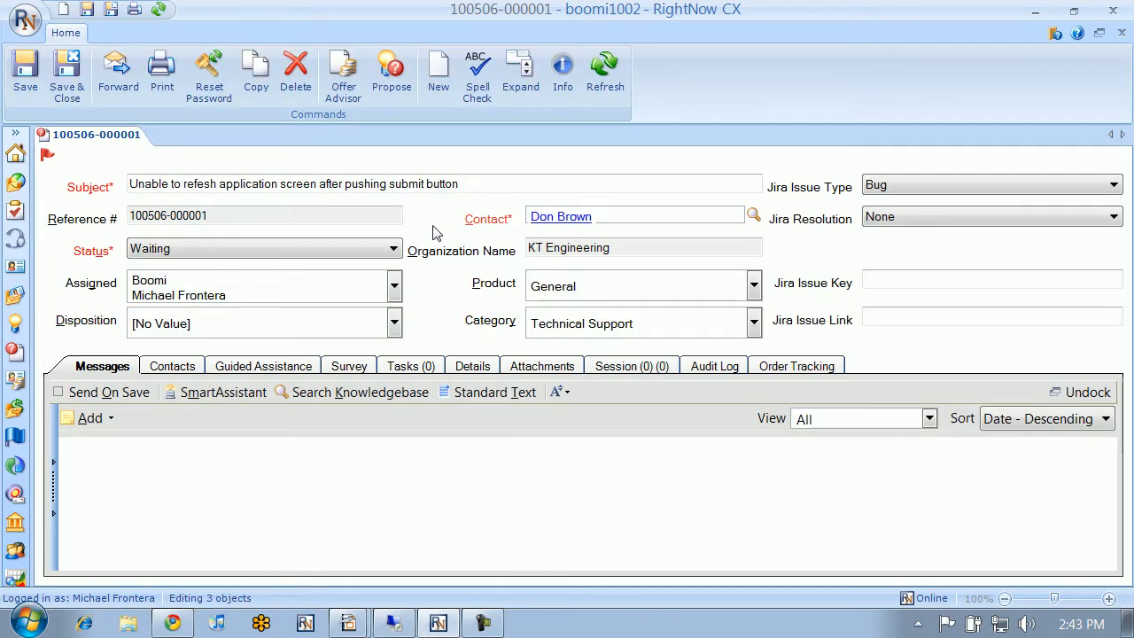
- Switch to Boomi AtomSphere and execute a test run of the RightNow Incident-Jira Issue process
{"action": "key", "text": "alt+Tab"}
{"action": "key", "text": "alt+Tab"}
{"action": "key", "text": "alt+Tab"}
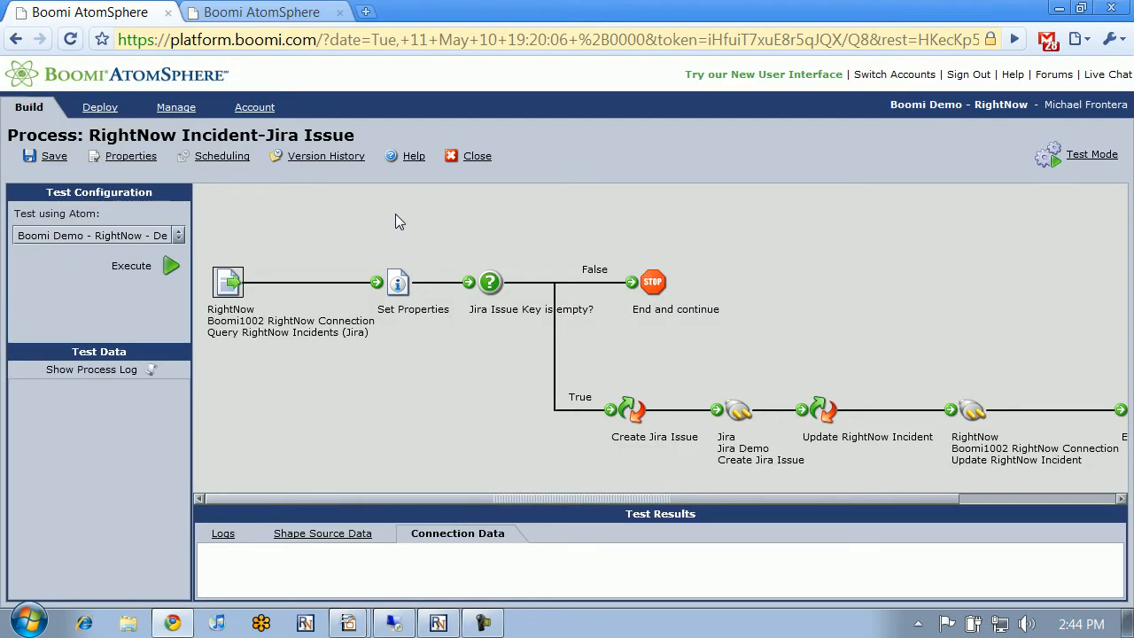
{"action": "left_click", "coordinate": [171, 267]}
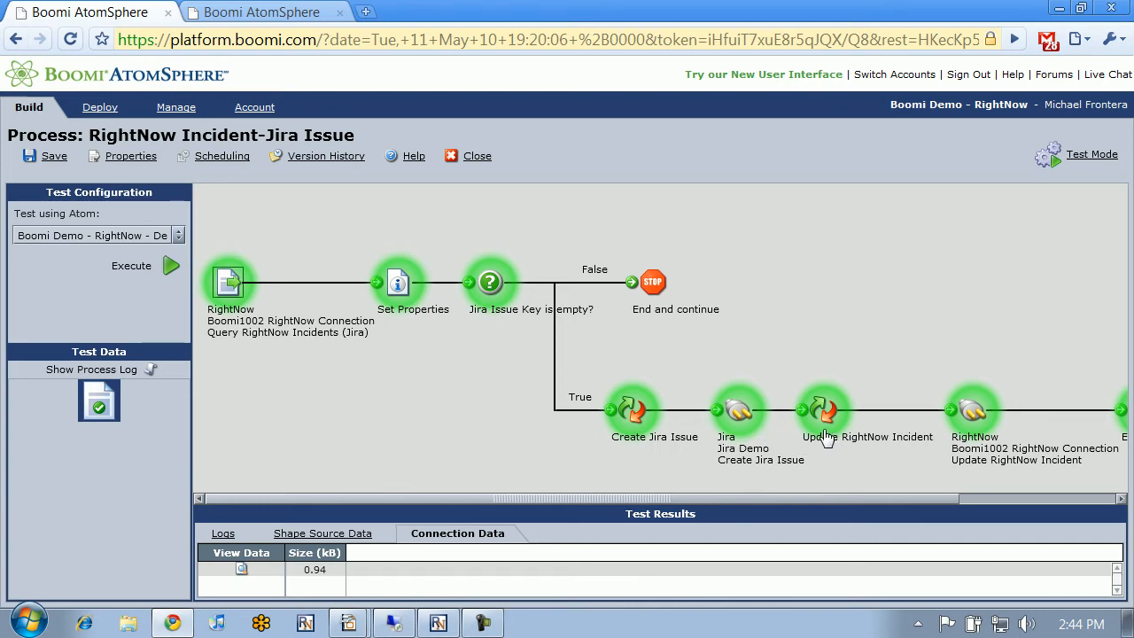
- Switch to RightNow CX, refresh the incident and check its Jira Issue Key
{"action": "key", "text": "alt+Tab"}
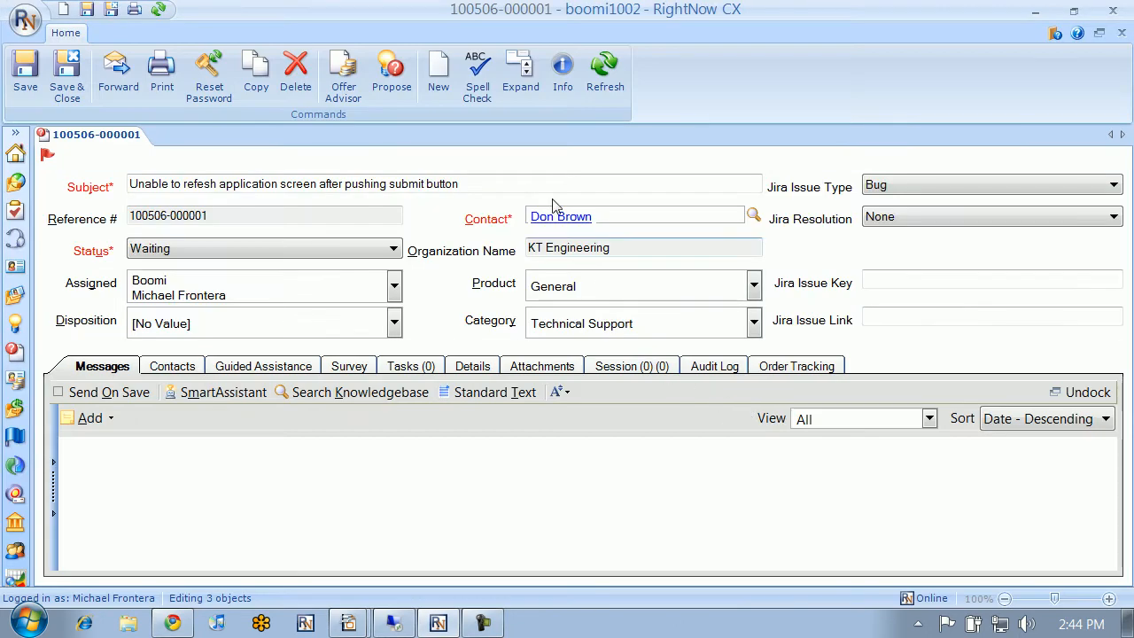
{"action": "left_click", "coordinate": [609, 74]}
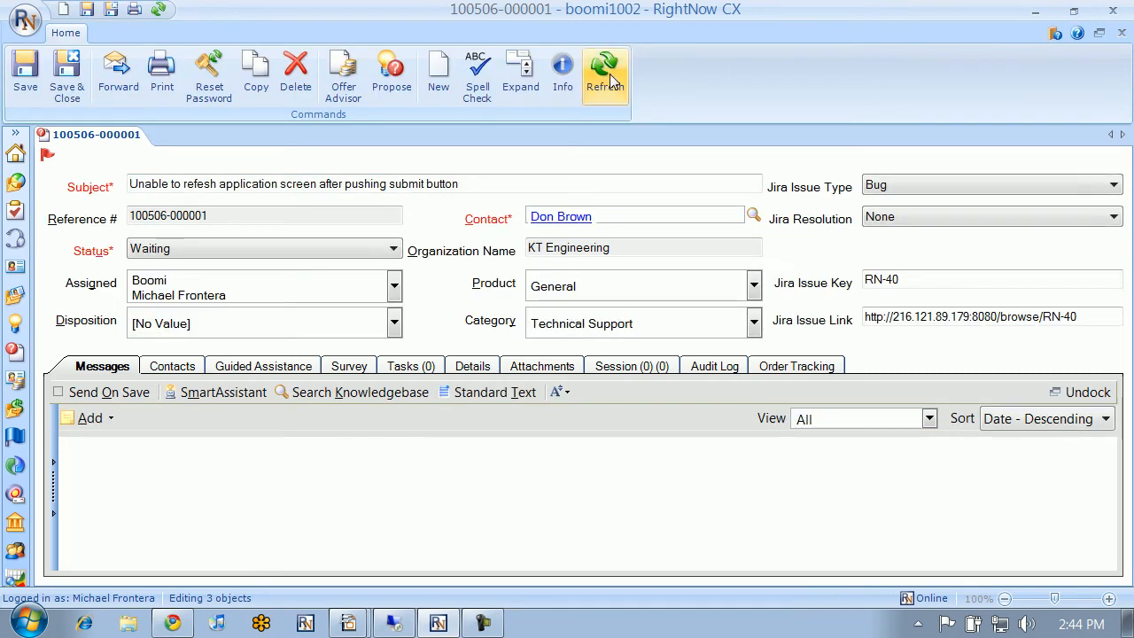
{"action": "left_click_drag", "start_coordinate": [909, 279], "coordinate": [863, 279]}
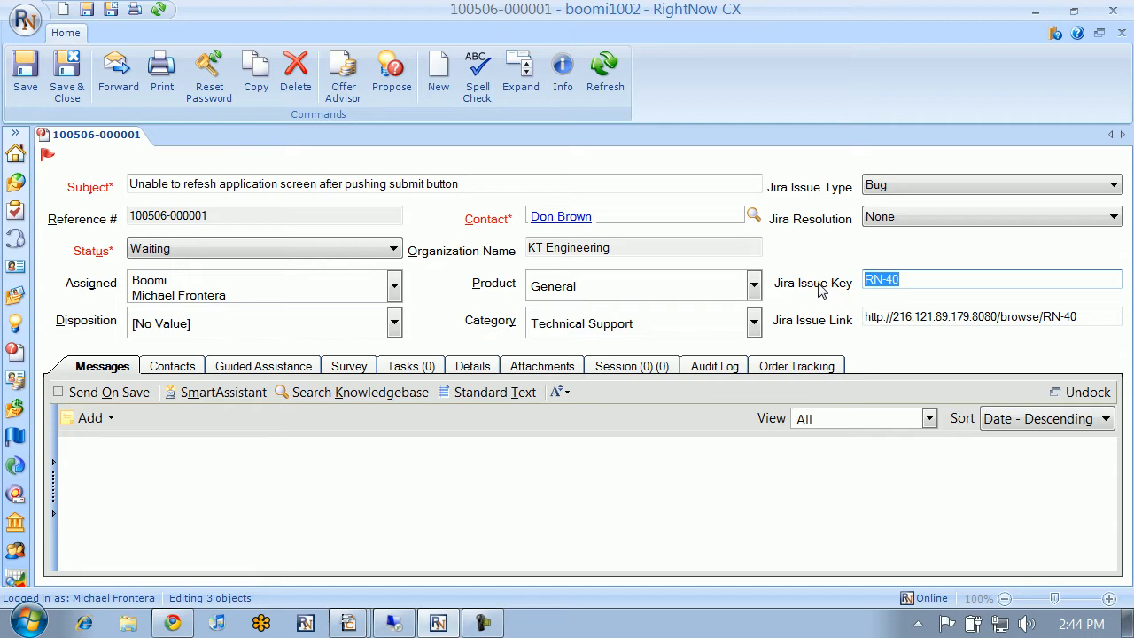
- Switch to Jira, rerun the RTN to Jira Demo filter and check the listed issue's RightNow incident reference
{"action": "key", "text": "alt+Tab"}
{"action": "key", "text": "alt+Tab"}
{"action": "key", "text": "alt+Tab"}
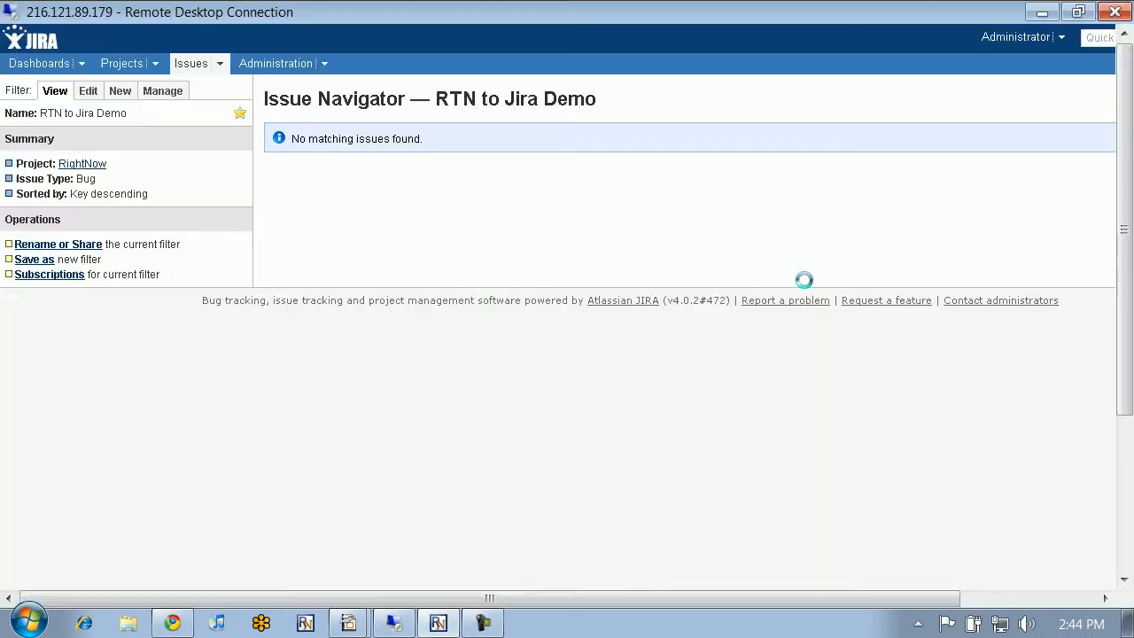
{"action": "left_click", "coordinate": [220, 63]}
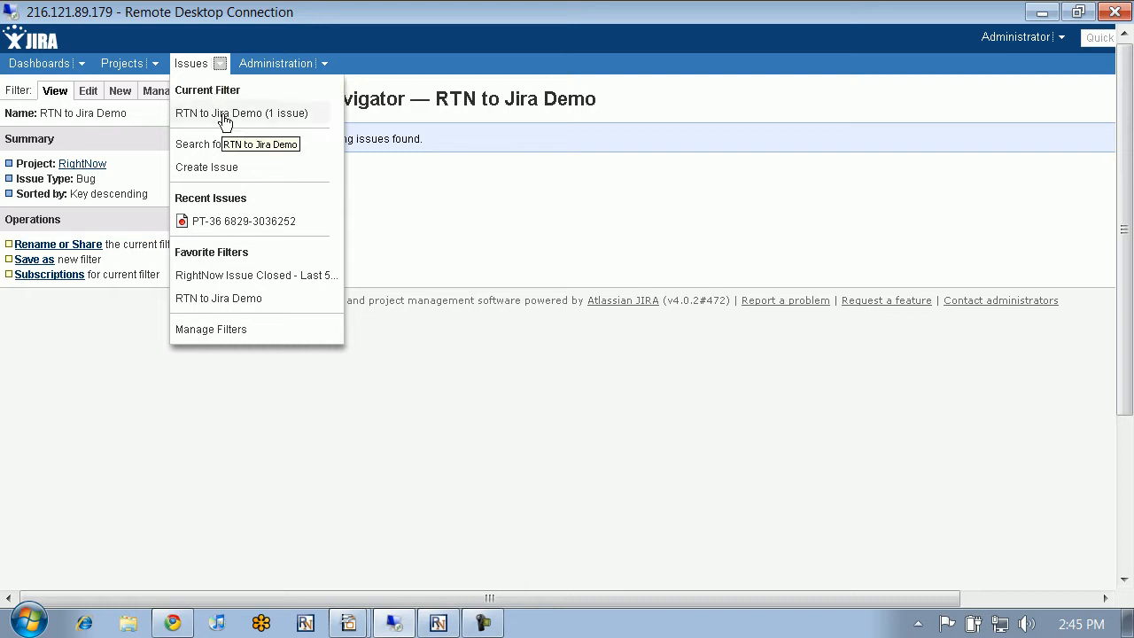
{"action": "left_click", "coordinate": [223, 115]}
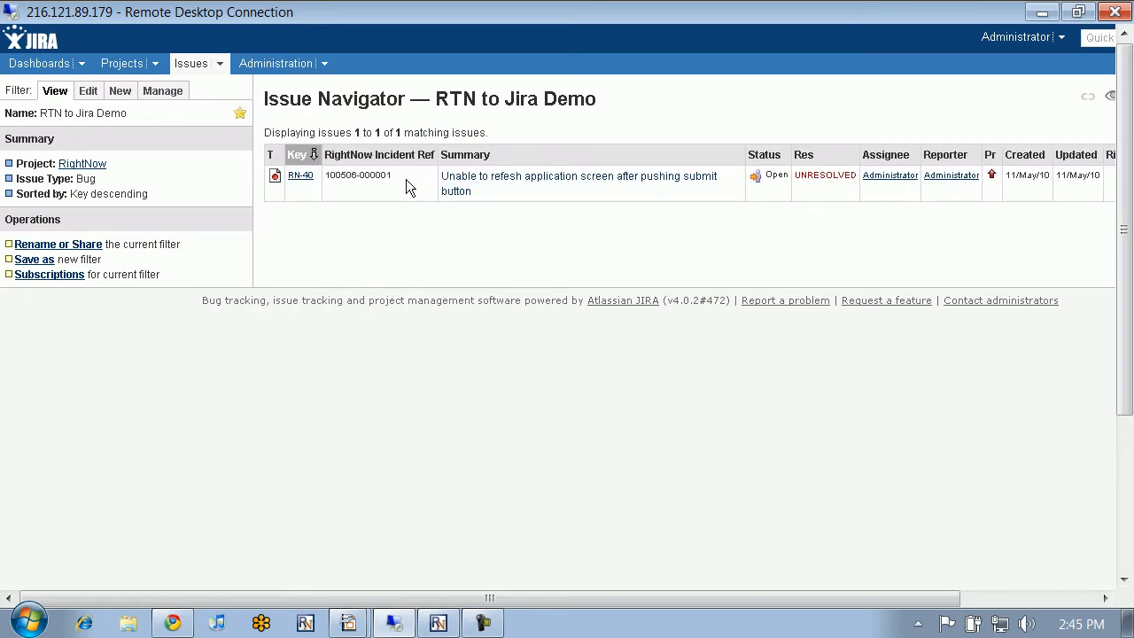
{"action": "left_click_drag", "start_coordinate": [395, 178], "coordinate": [332, 180]}
- Close the listed Jira issue about the application screen refresh with the resolution Fixed
{"action": "left_click_drag", "start_coordinate": [496, 598], "coordinate": [625, 598]}
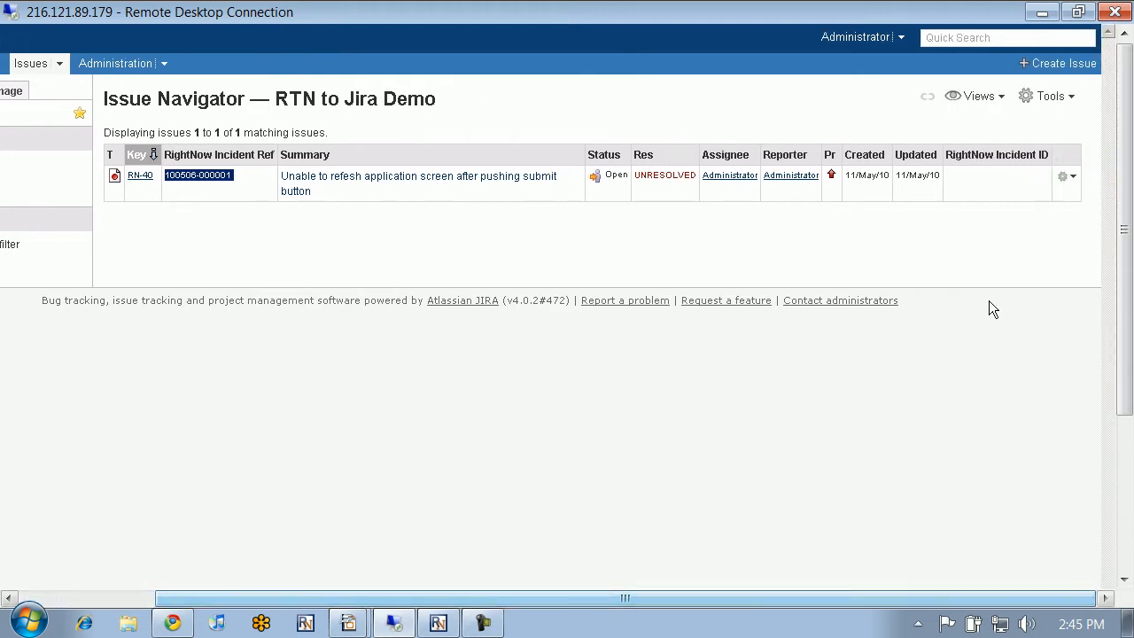
{"action": "left_click", "coordinate": [1068, 180]}
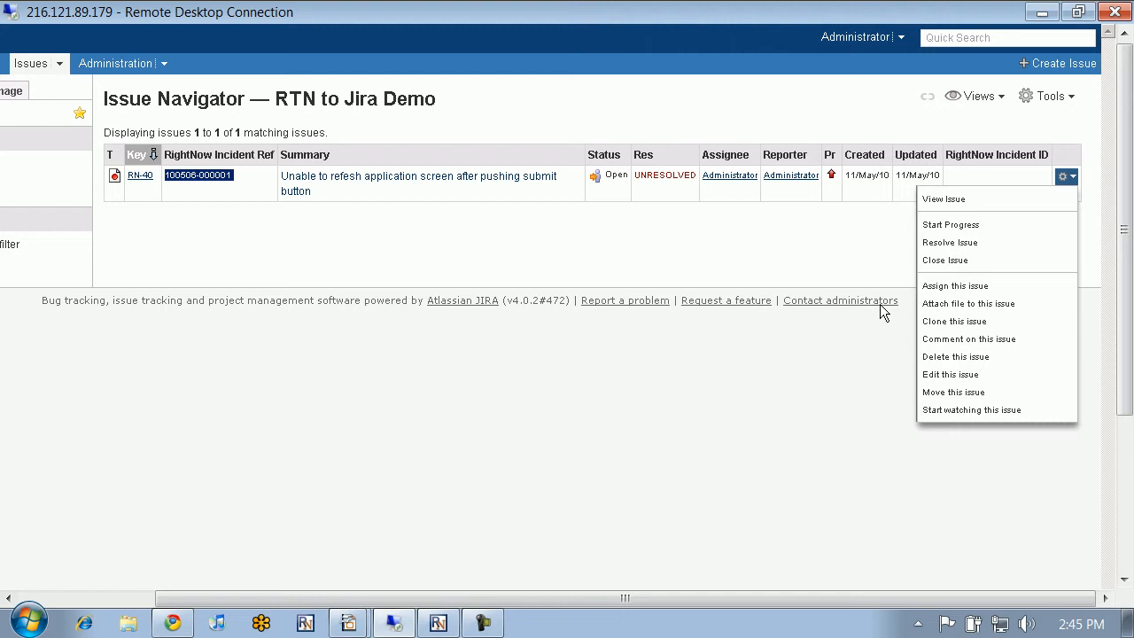
{"action": "left_click", "coordinate": [944, 260]}
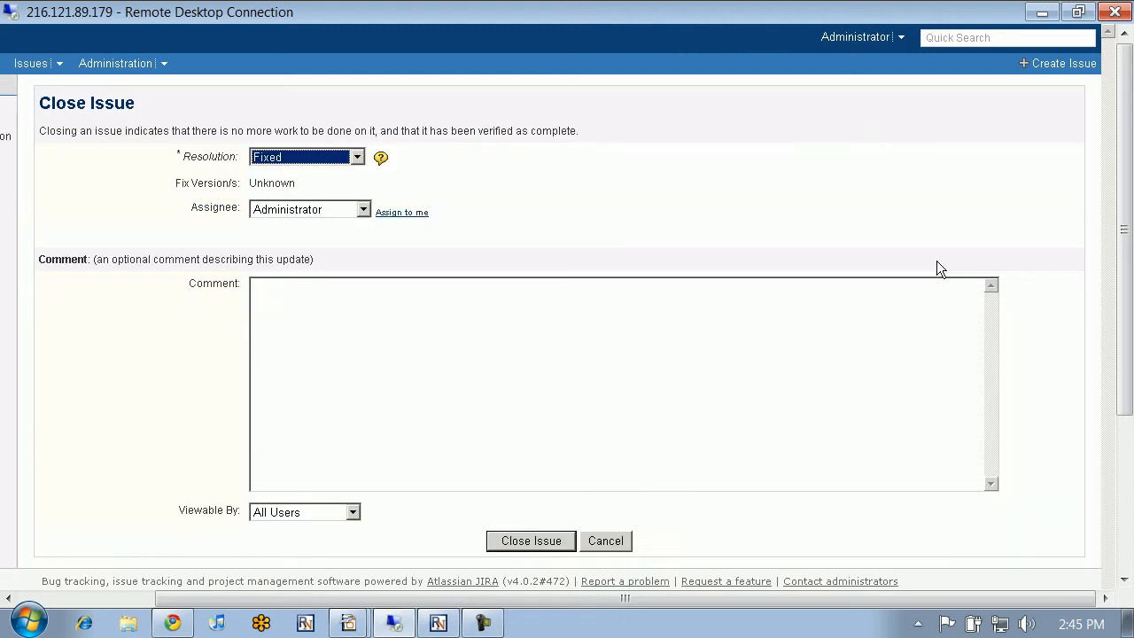
{"action": "left_click", "coordinate": [536, 541]}
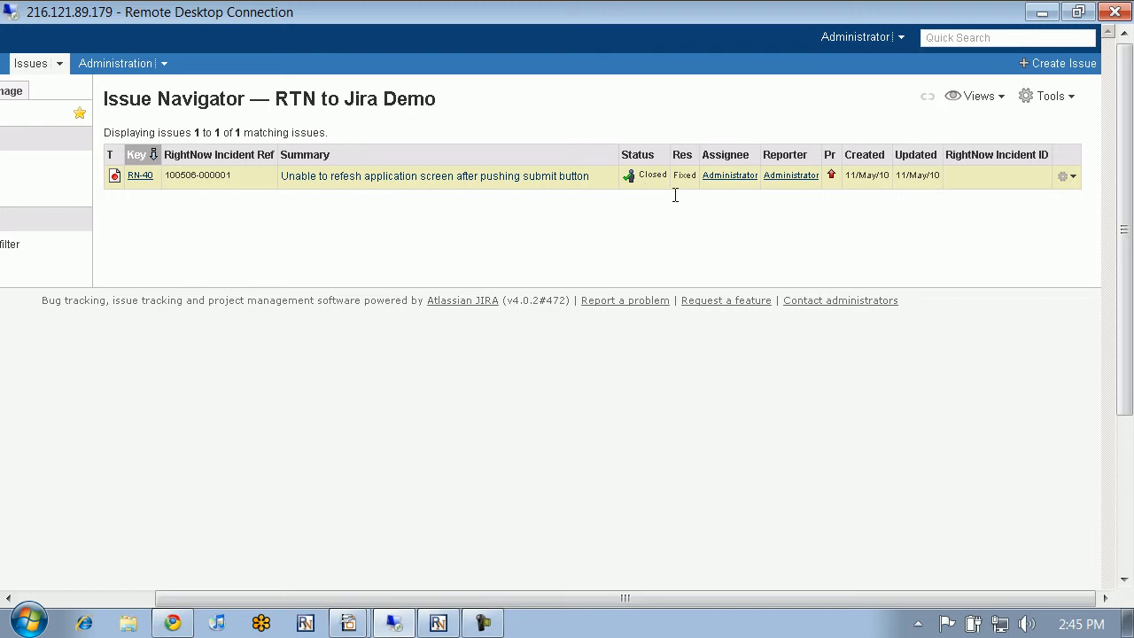
- Switch to Boomi AtomSphere and execute a test run of the Jira Issue-RightNow Case process
{"action": "key", "text": "alt+Tab"}
{"action": "key", "text": "alt+Tab"}
{"action": "key", "text": "alt+Tab"}
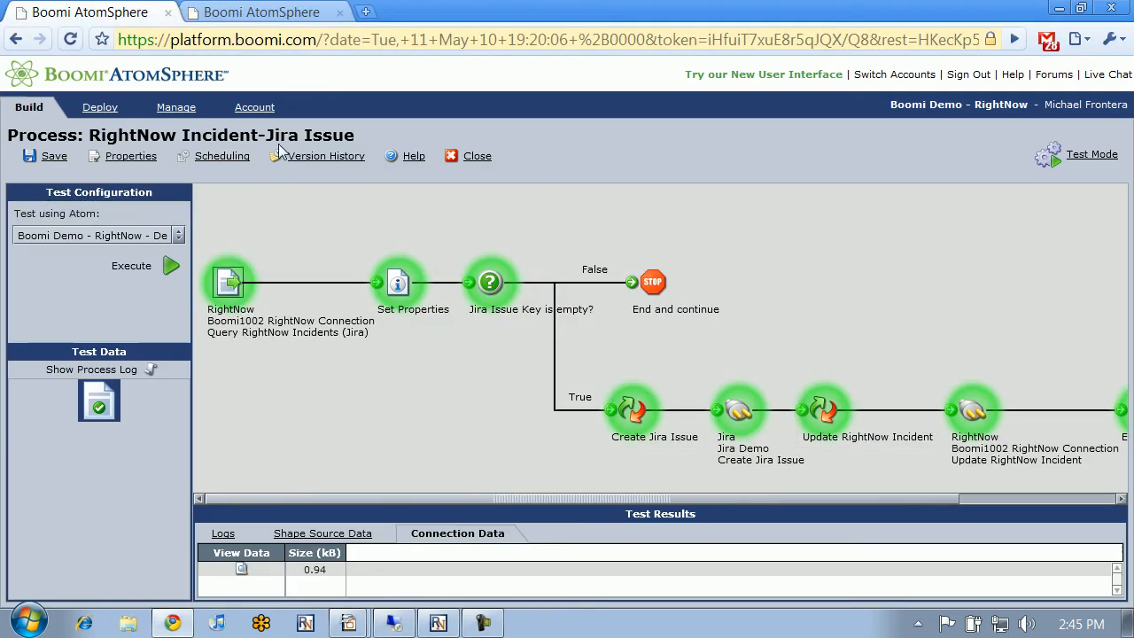
{"action": "left_click", "coordinate": [243, 14]}
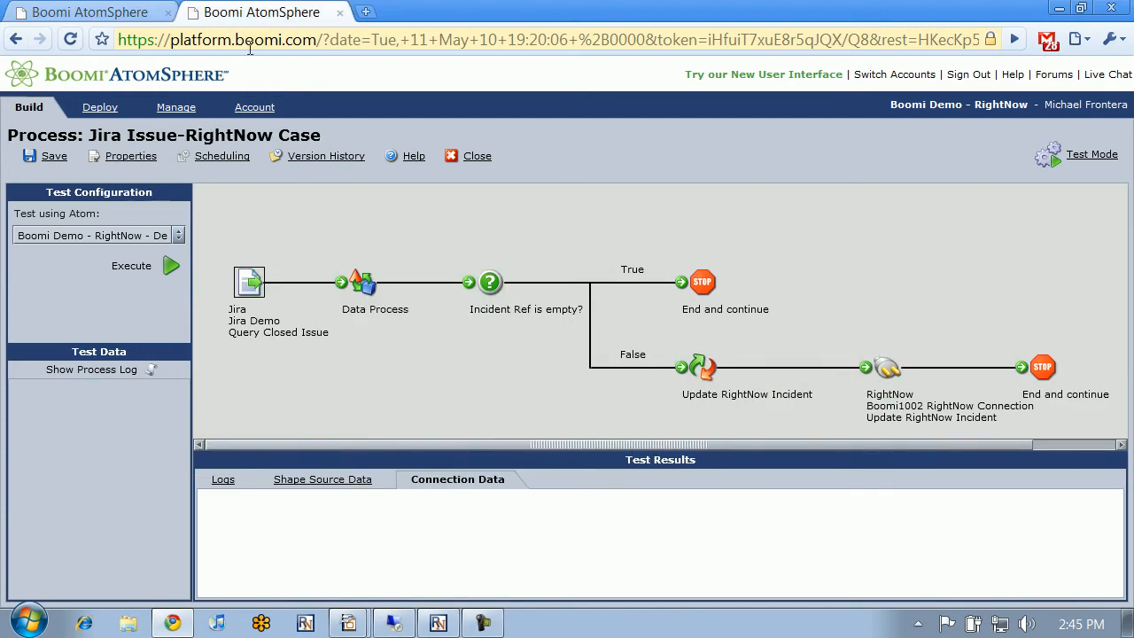
{"action": "left_click", "coordinate": [172, 269]}
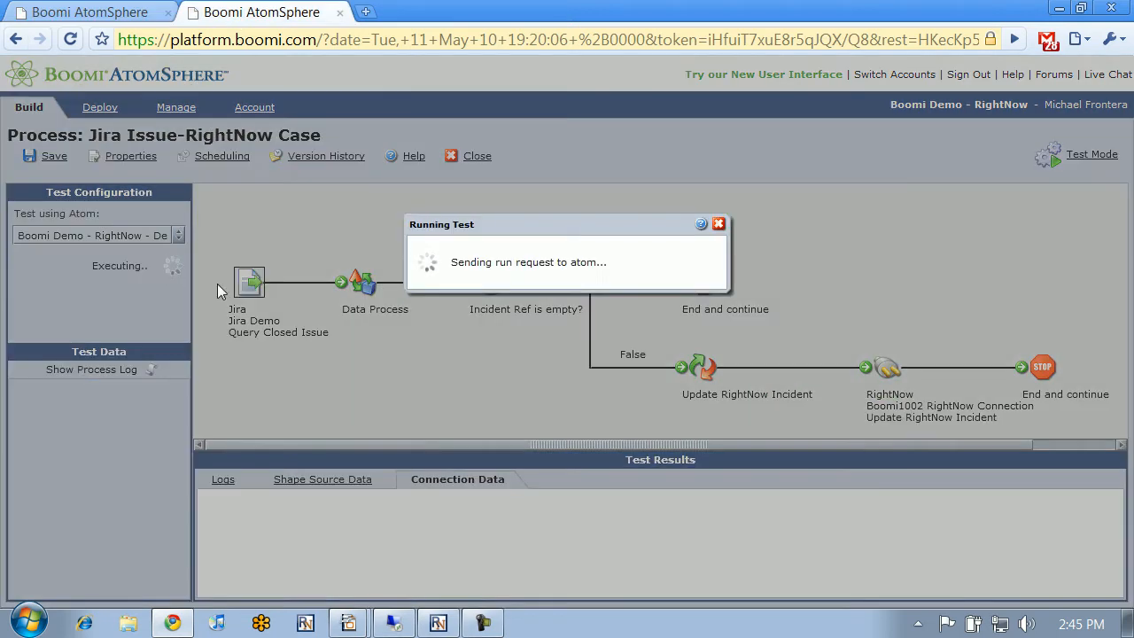
{"action": "left_click_drag", "start_coordinate": [425, 224], "coordinate": [582, 157]}
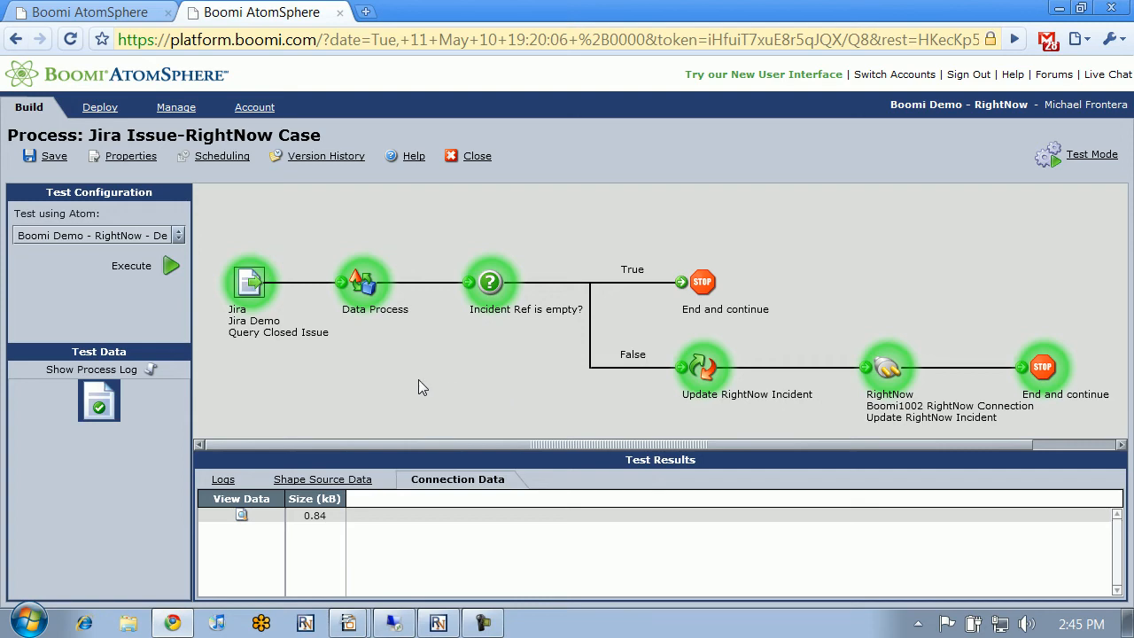
- Switch to RightNow CX and refresh the incident to check its Jira Resolution
{"action": "key", "text": "alt+Tab"}
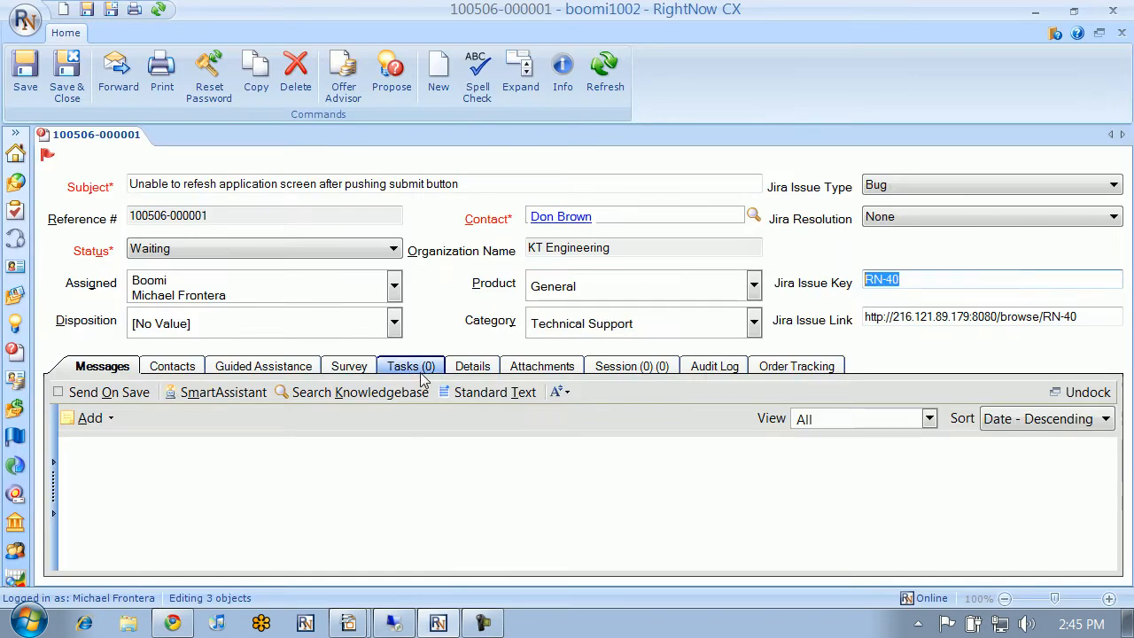
{"action": "left_click", "coordinate": [603, 72]}
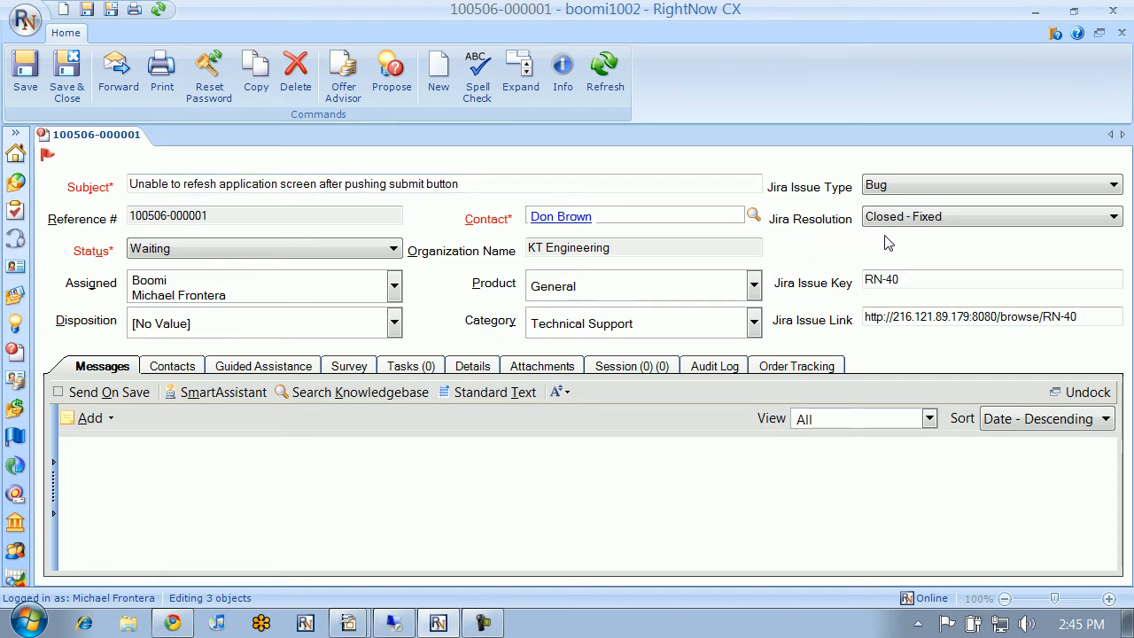
- Switch to Boomi AtomSphere and return the RightNow Incident-Jira Issue process from test mode to the process editor
{"action": "key", "text": "alt+Tab"}
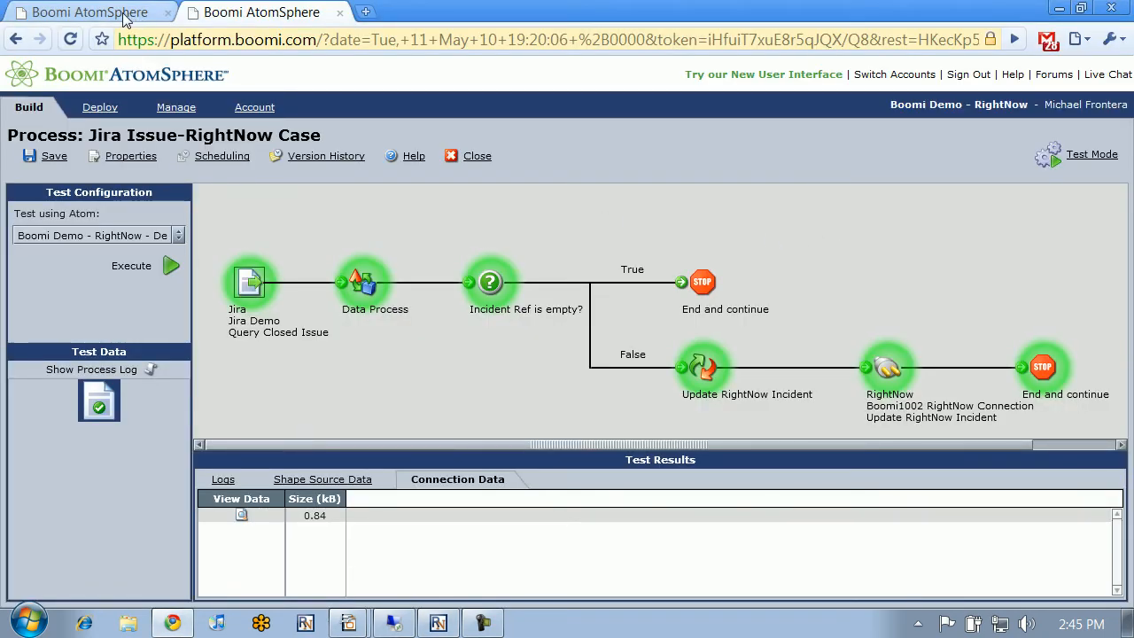
{"action": "left_click", "coordinate": [124, 14]}
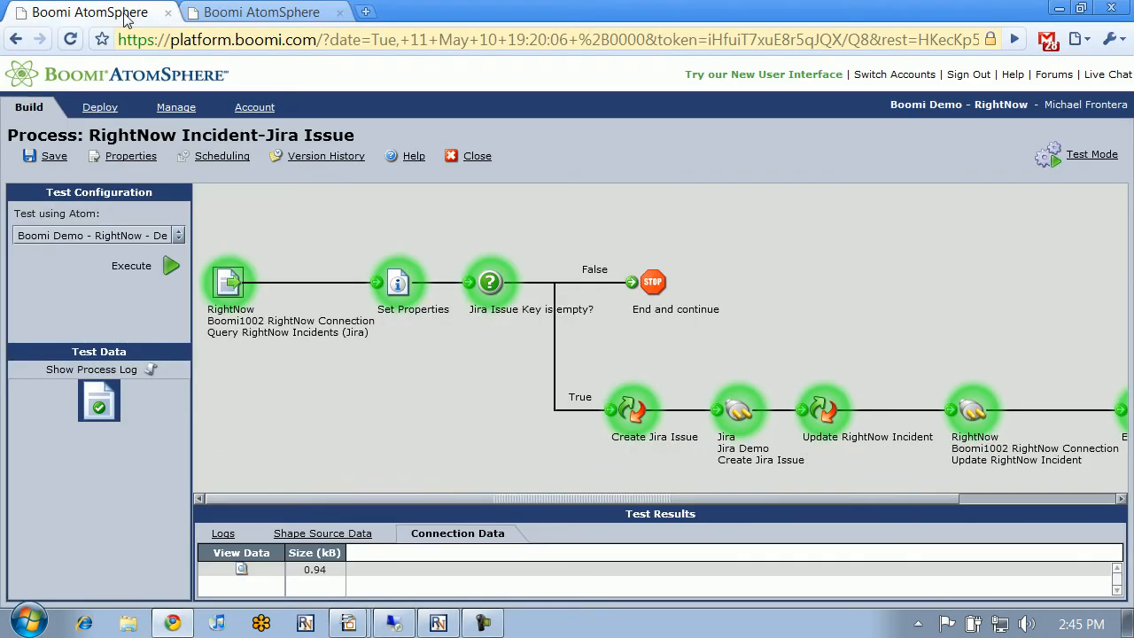
{"action": "left_click", "coordinate": [1102, 156]}
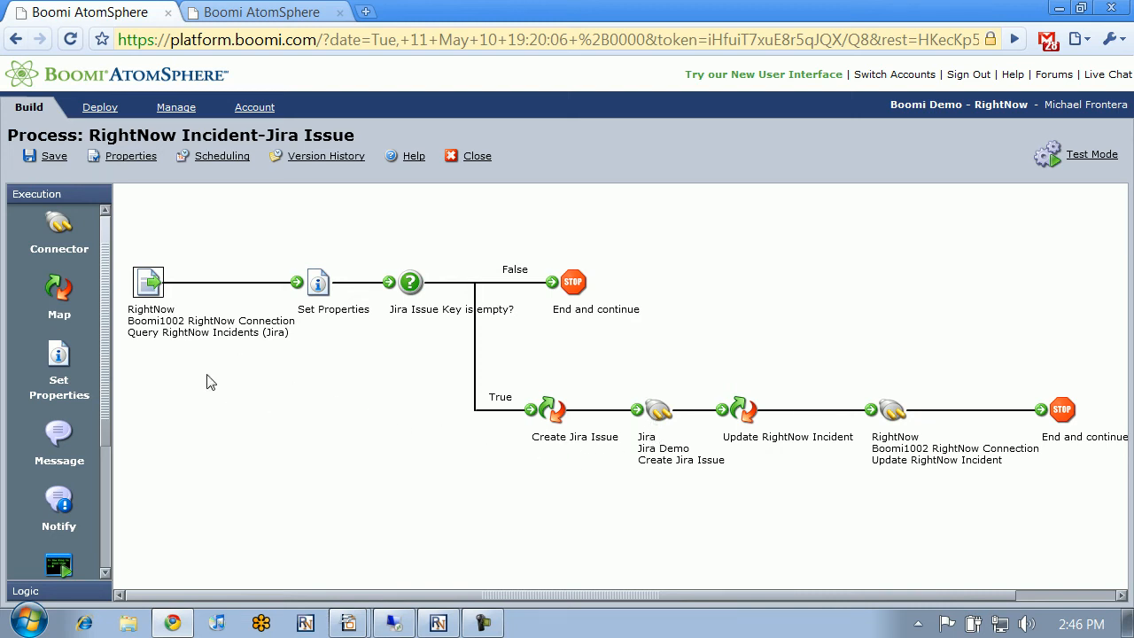
- Examine the RightNow start shape's connector settings and the list of available connectors, leaving the settings uncommitted
{"action": "double_click", "coordinate": [151, 291]}
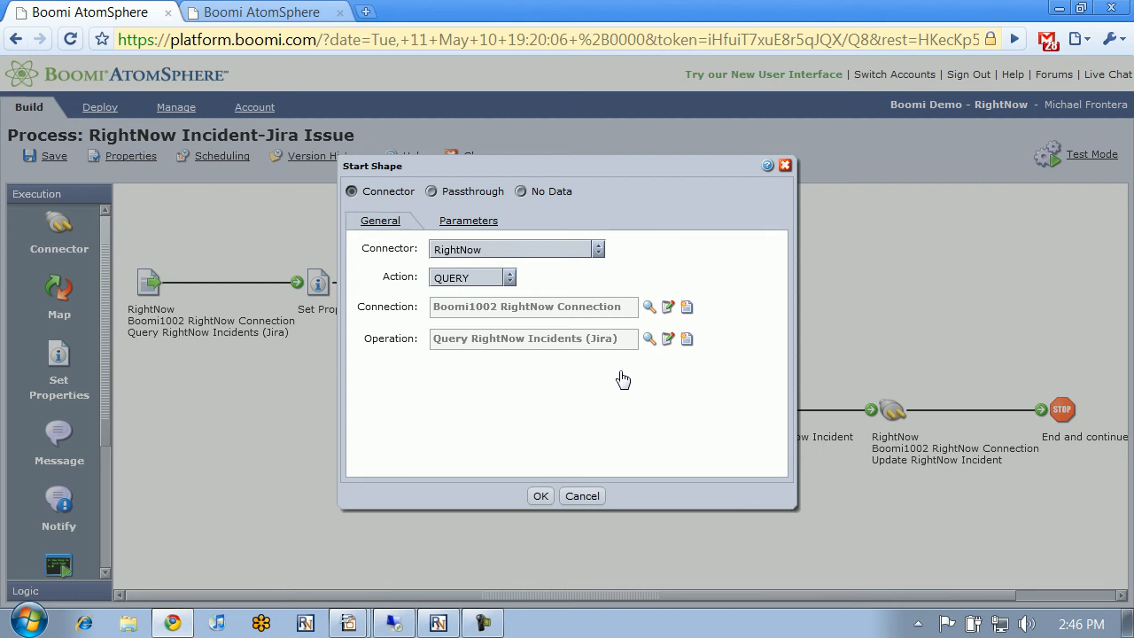
{"action": "left_click", "coordinate": [598, 250]}
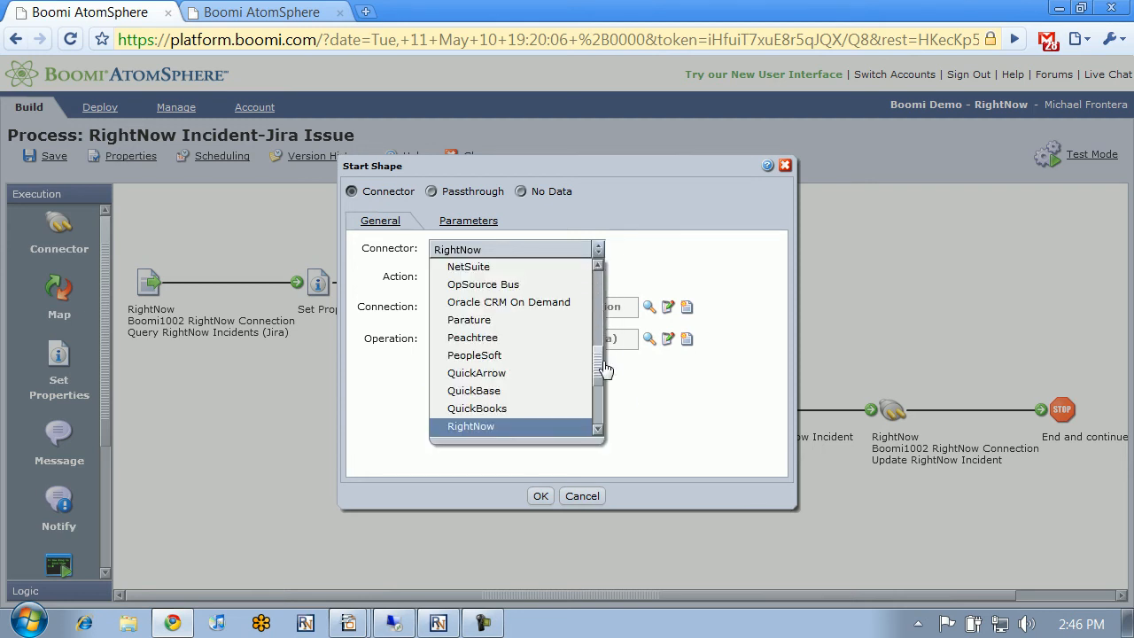
{"action": "mouse_move", "coordinate": [601, 374]}
{"action": "left_mouse_down"}
{"action": "mouse_move", "coordinate": [600, 334]}
{"action": "mouse_move", "coordinate": [603, 387]}
{"action": "left_mouse_up"}
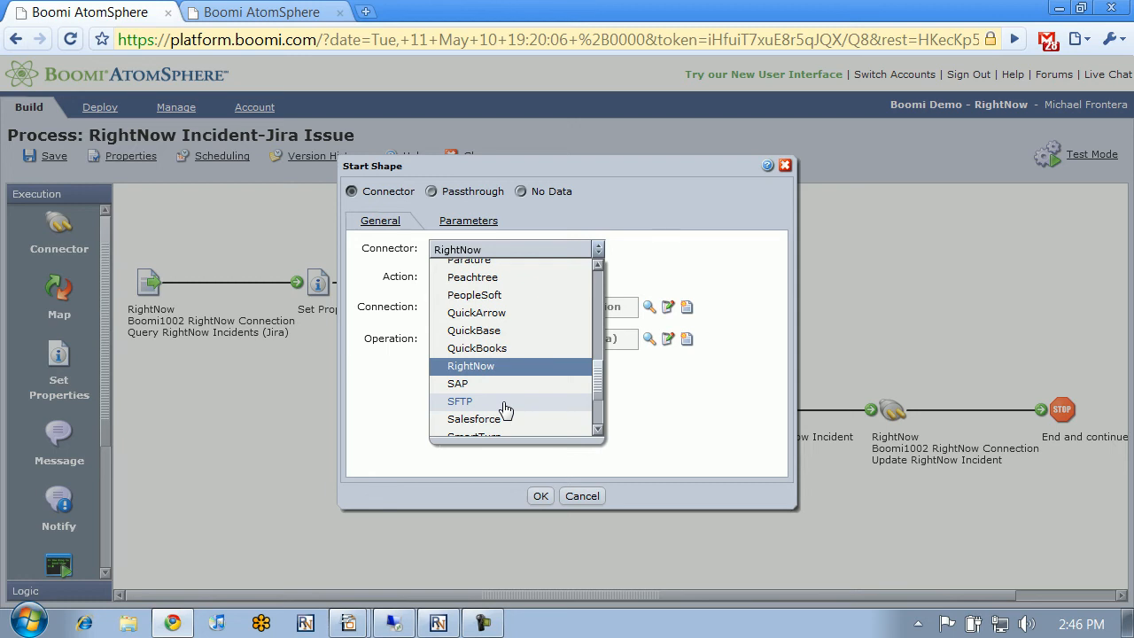
{"action": "left_click", "coordinate": [653, 418]}
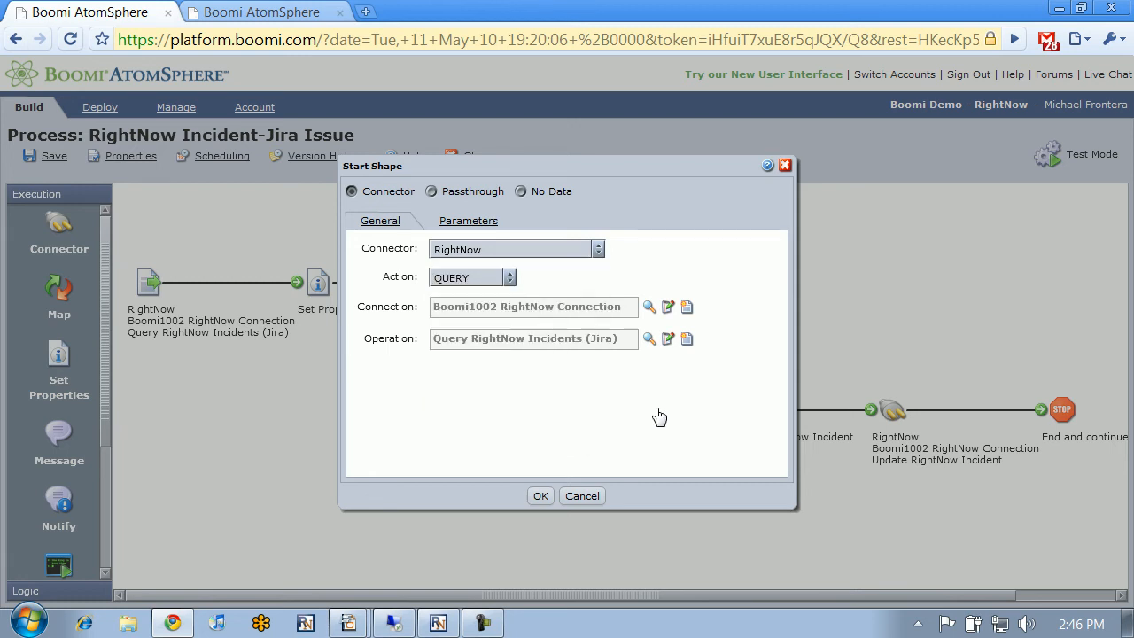
{"action": "left_click", "coordinate": [581, 496]}
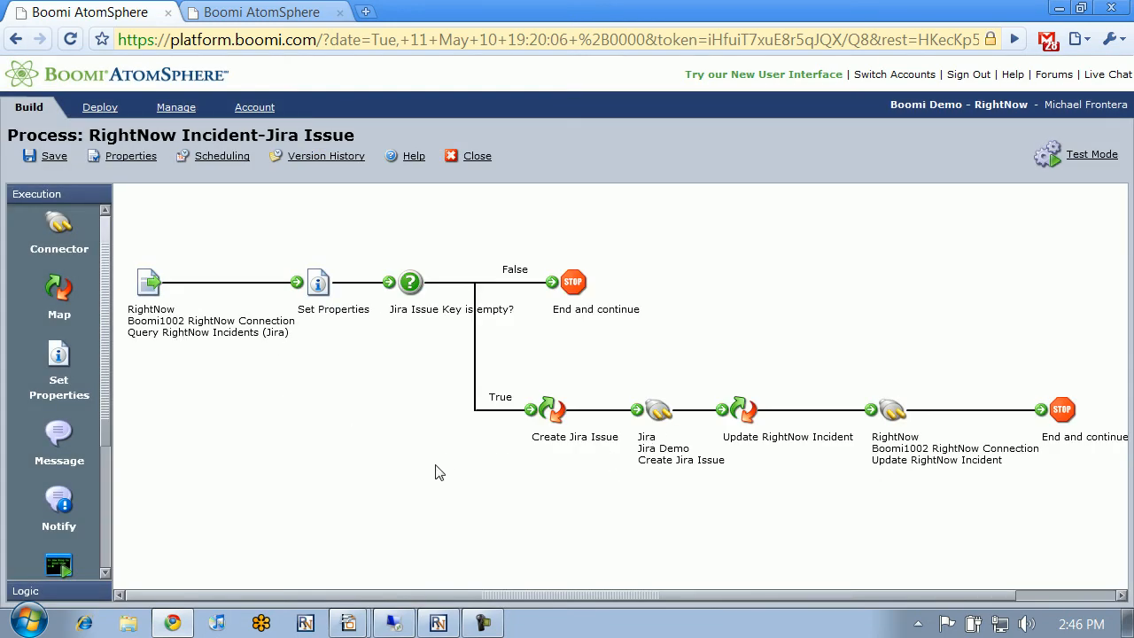
- In the Create Jira Issue map, link SLARespDelta to issue_assignee and SMIMEType to issue_description
{"action": "double_click", "coordinate": [549, 412]}
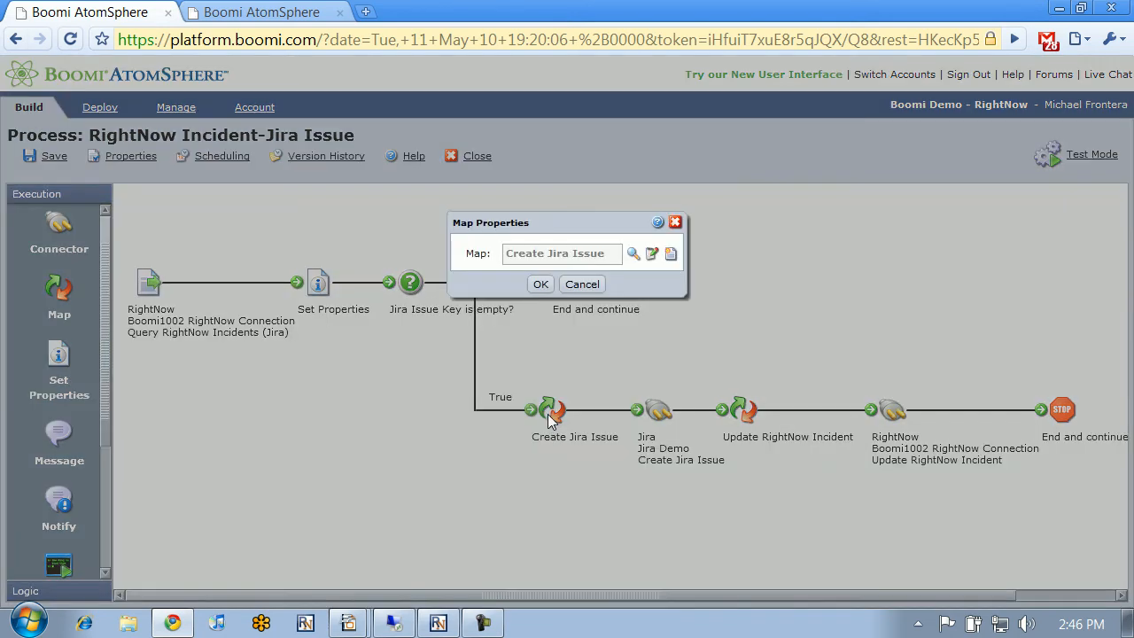
{"action": "left_click", "coordinate": [652, 254]}
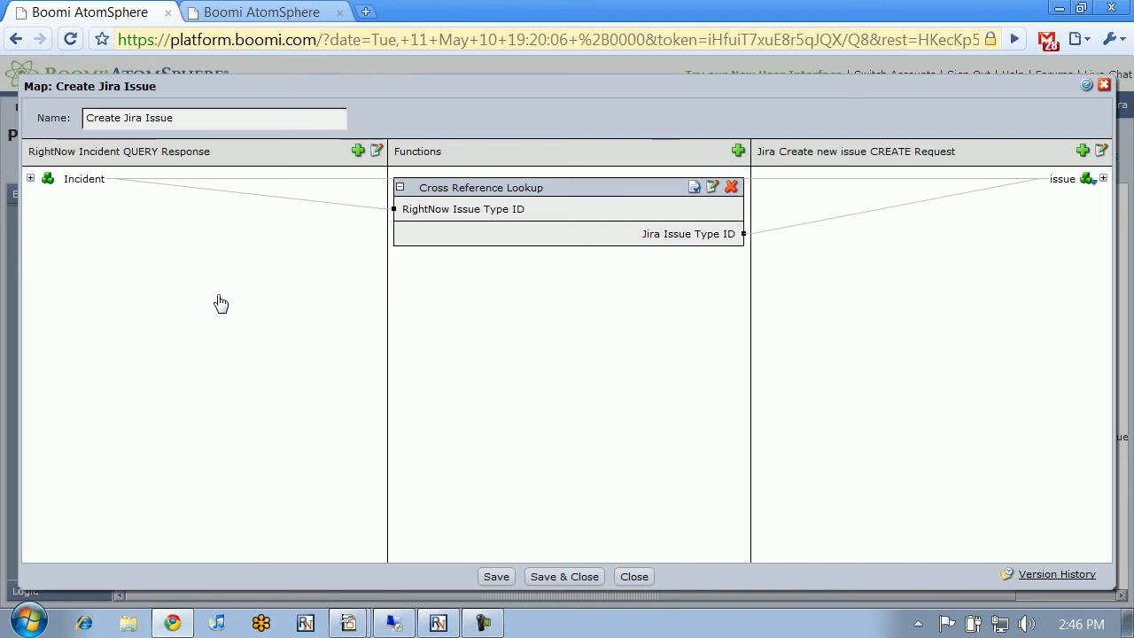
{"action": "left_click", "coordinate": [30, 179]}
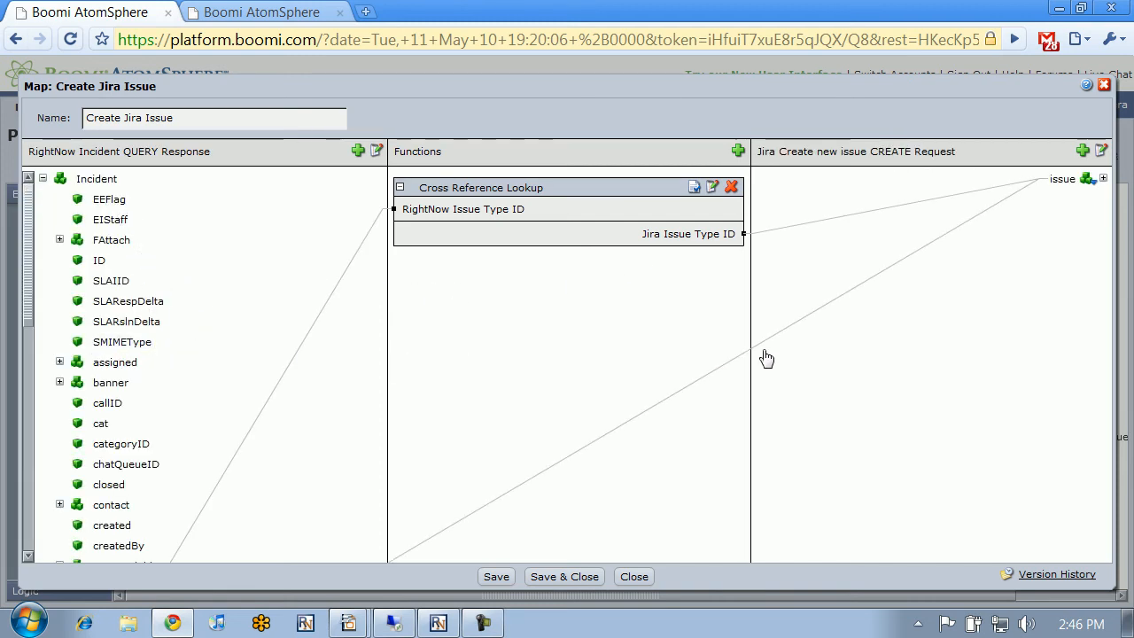
{"action": "left_click", "coordinate": [1103, 180]}
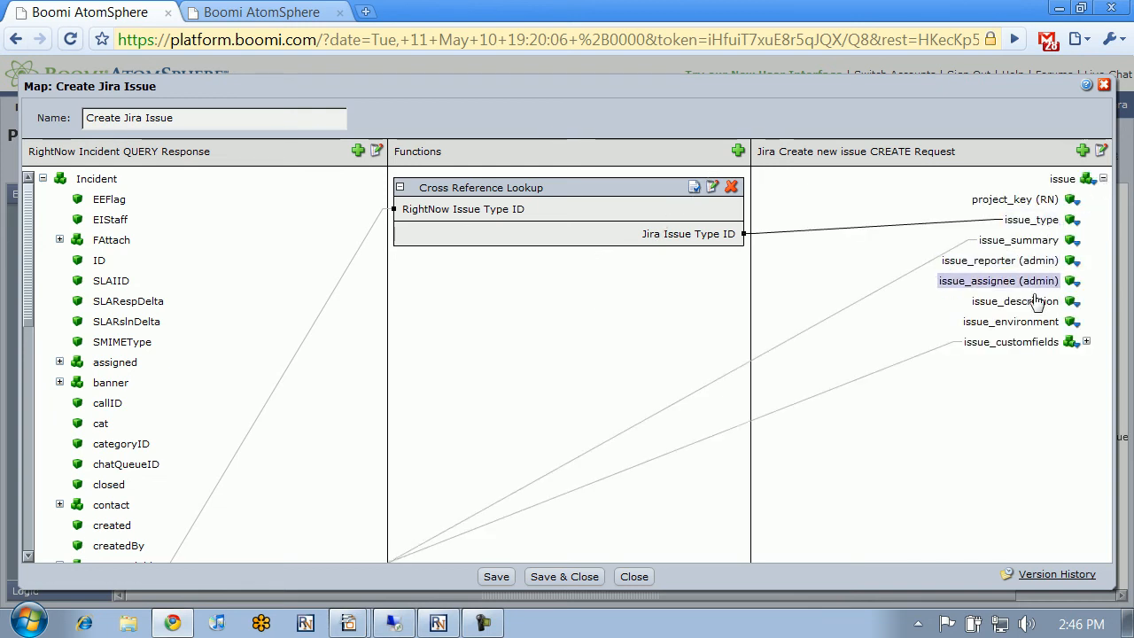
{"action": "left_click_drag", "start_coordinate": [969, 282], "coordinate": [133, 301]}
{"action": "left_click_drag", "start_coordinate": [954, 317], "coordinate": [124, 342]}
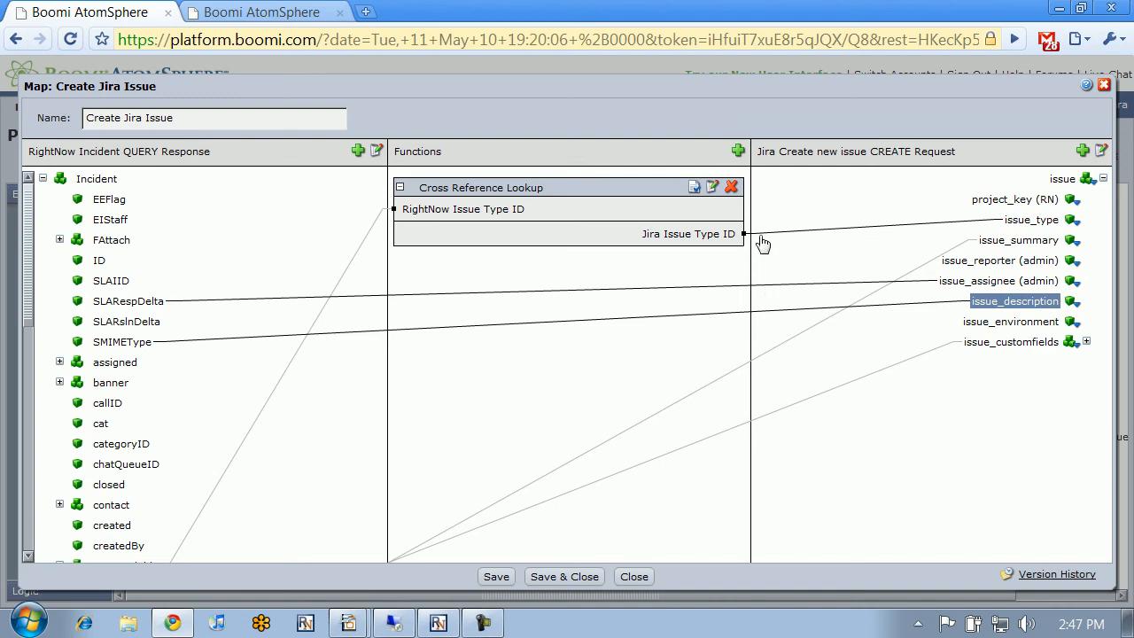
- Examine the functions offered for the map in the String, Numeric and Date categories and the remaining category list, without adding one
{"action": "left_click", "coordinate": [737, 152]}
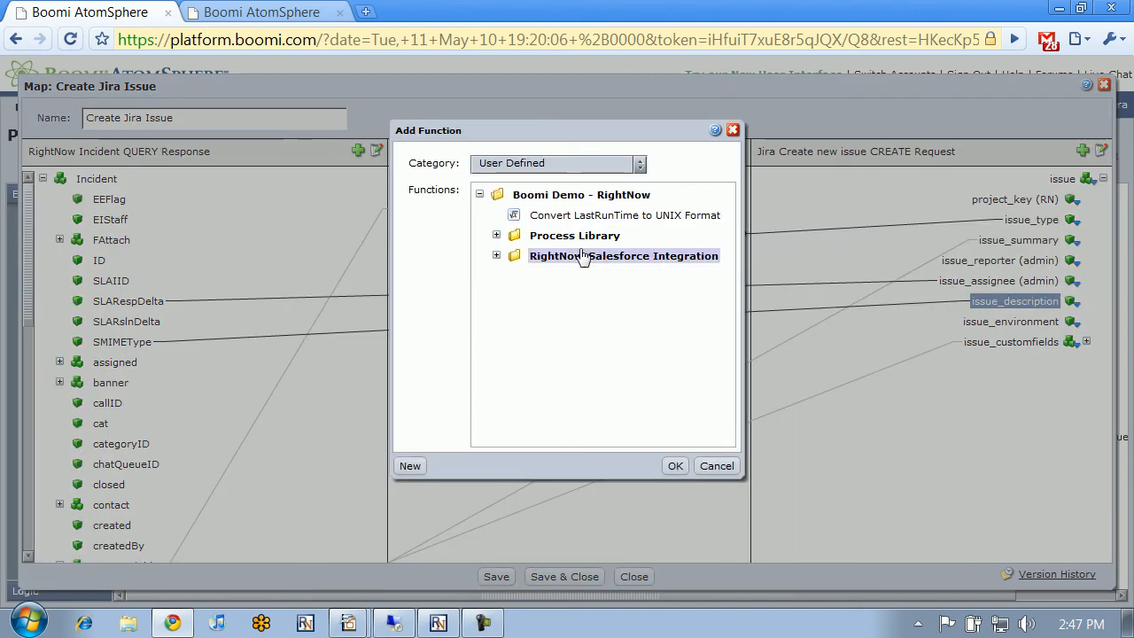
{"action": "left_click", "coordinate": [639, 163]}
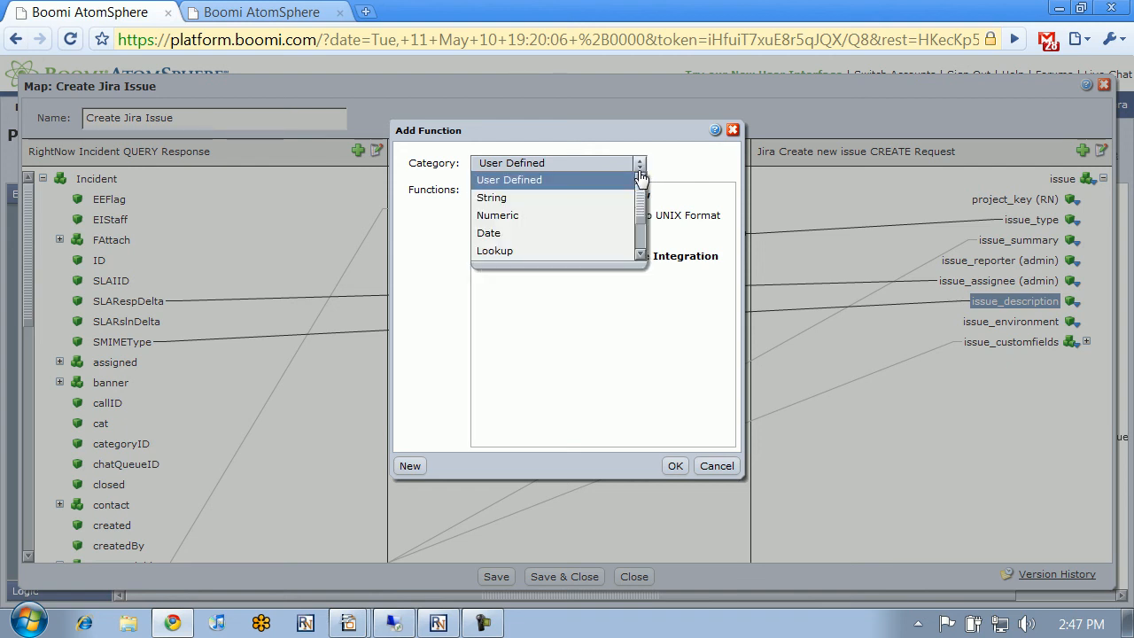
{"action": "left_click", "coordinate": [554, 206]}
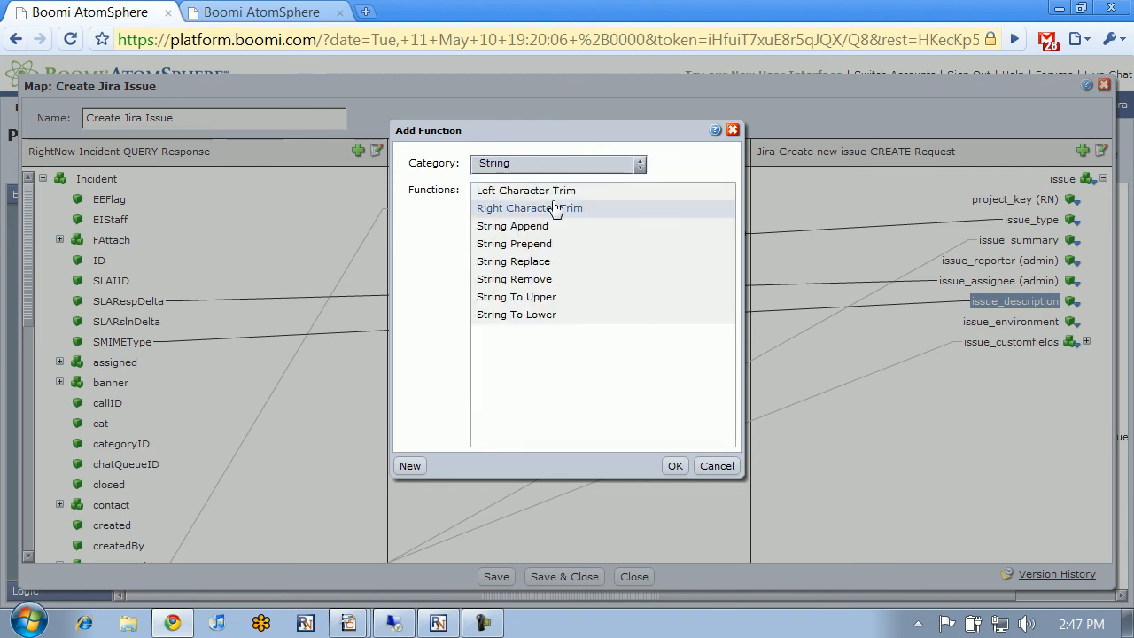
{"action": "left_click", "coordinate": [640, 165]}
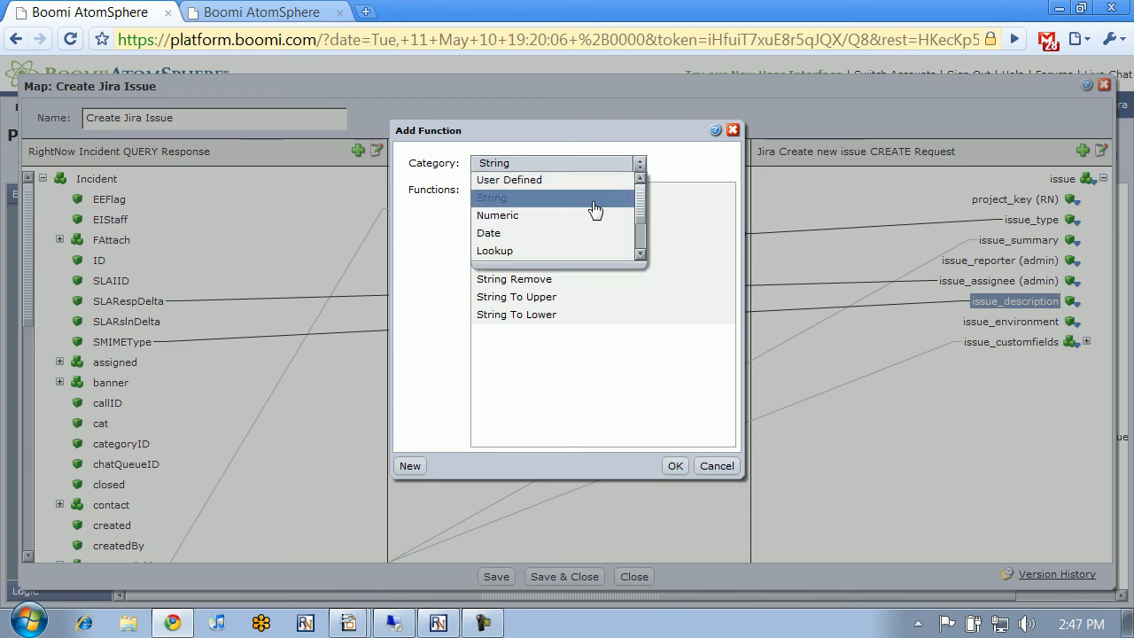
{"action": "left_click", "coordinate": [576, 212]}
{"action": "left_click", "coordinate": [640, 165]}
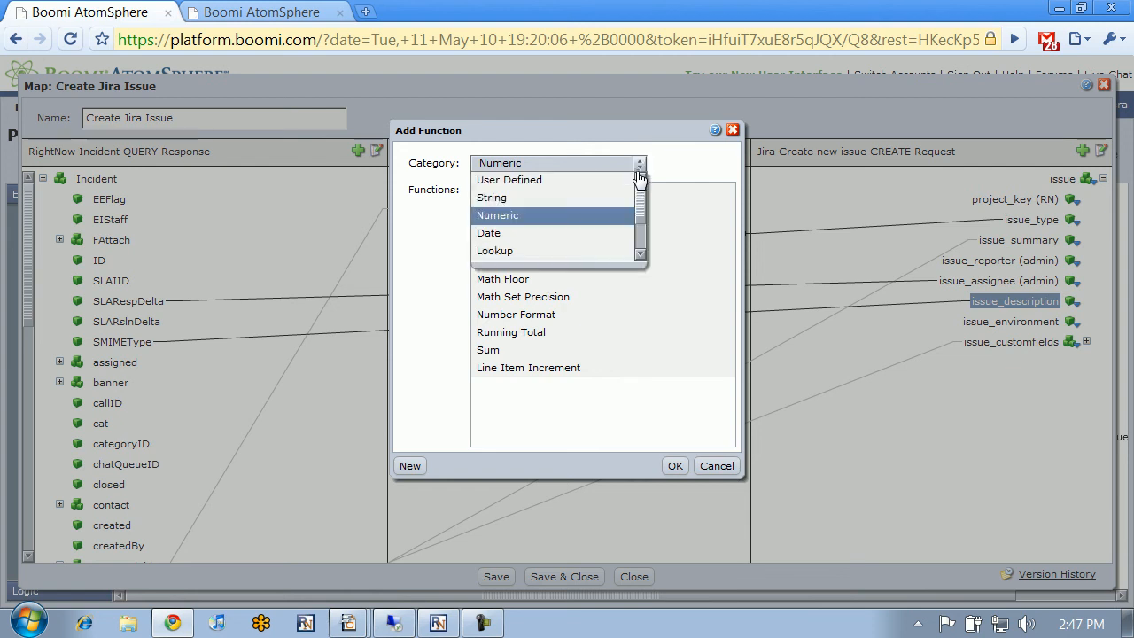
{"action": "left_click", "coordinate": [593, 234]}
{"action": "left_click", "coordinate": [639, 165]}
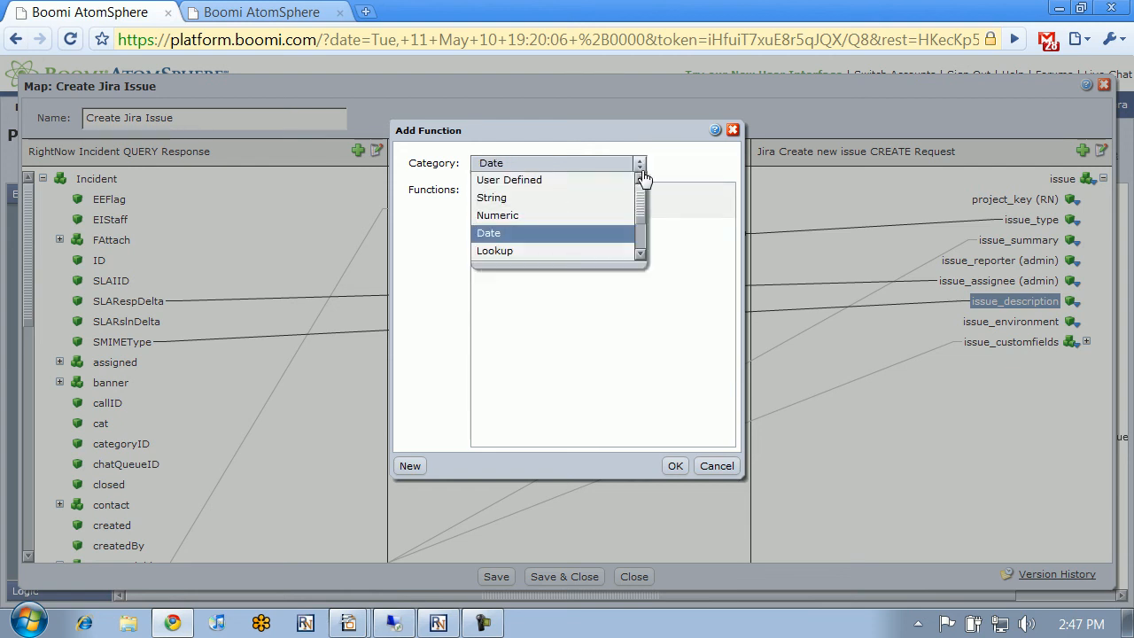
{"action": "left_click_drag", "start_coordinate": [641, 202], "coordinate": [647, 244]}
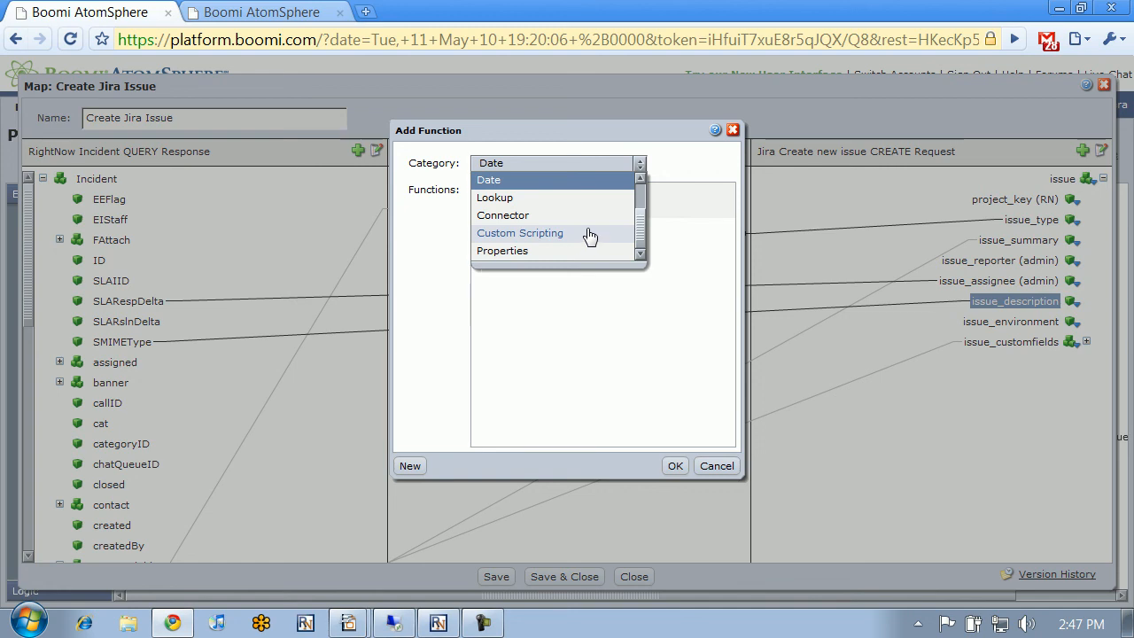
{"action": "left_click", "coordinate": [717, 466]}
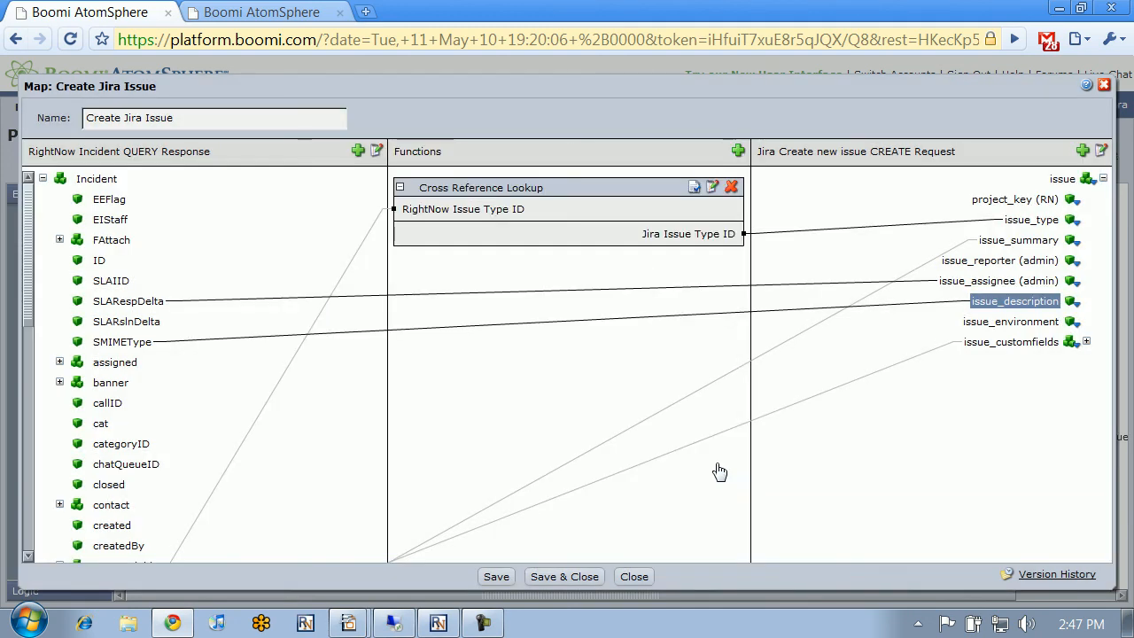
- Close the Create Jira Issue map without saving and dismiss its map properties to return to the process
{"action": "left_click", "coordinate": [634, 577]}
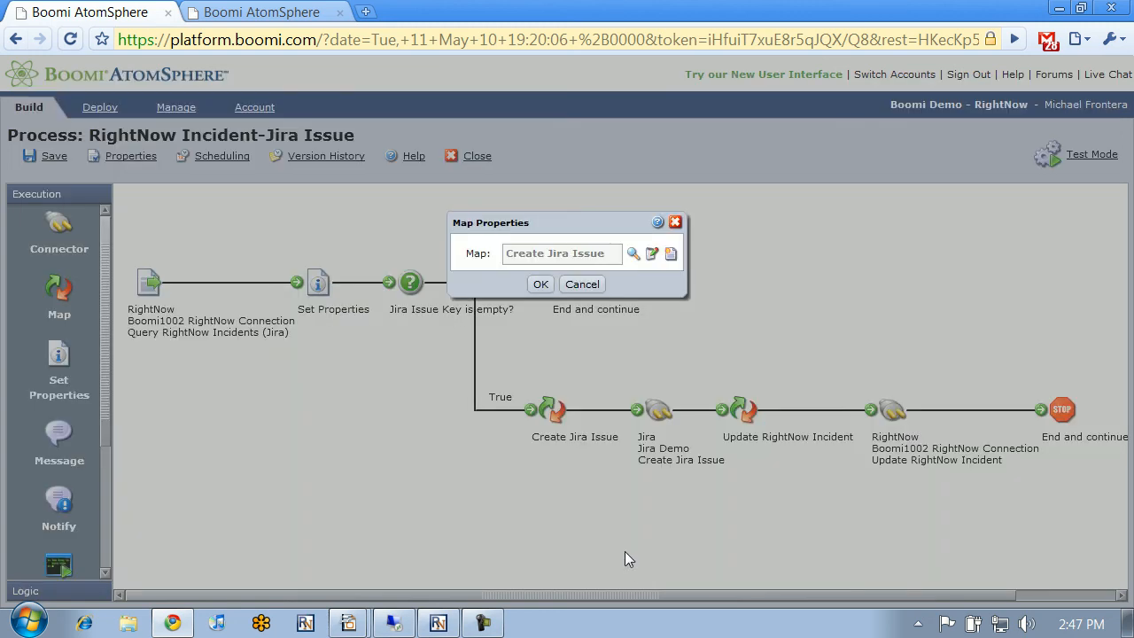
{"action": "left_click", "coordinate": [582, 284]}
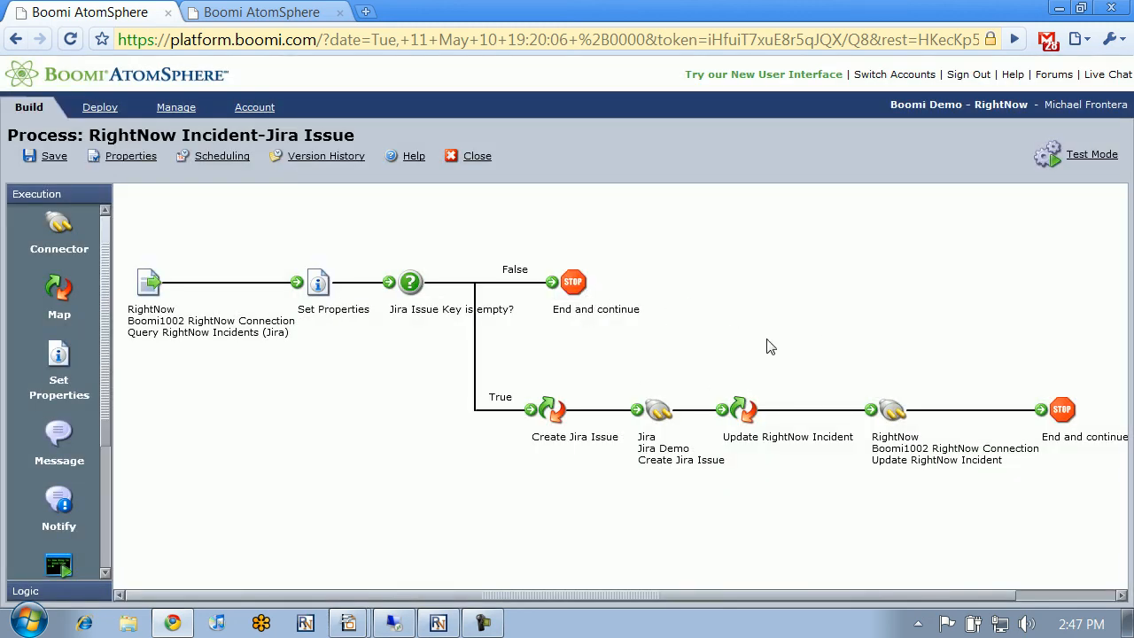